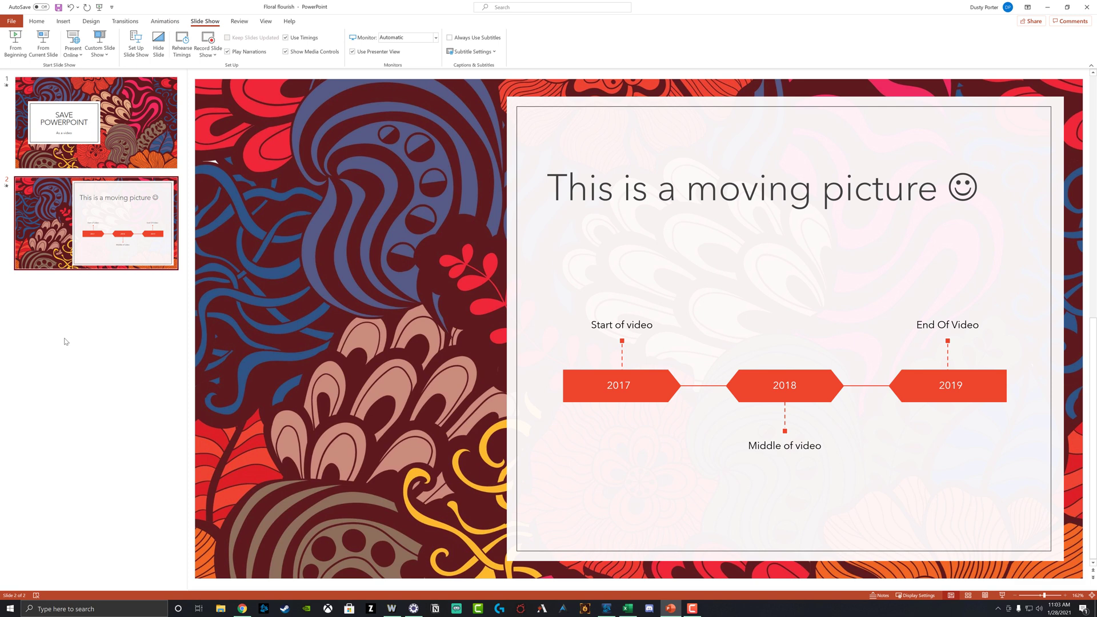
- Show the SAVE POWERPOINT title slide (slide 1) in the editing area
{"action": "left_click", "coordinate": [136, 118]}
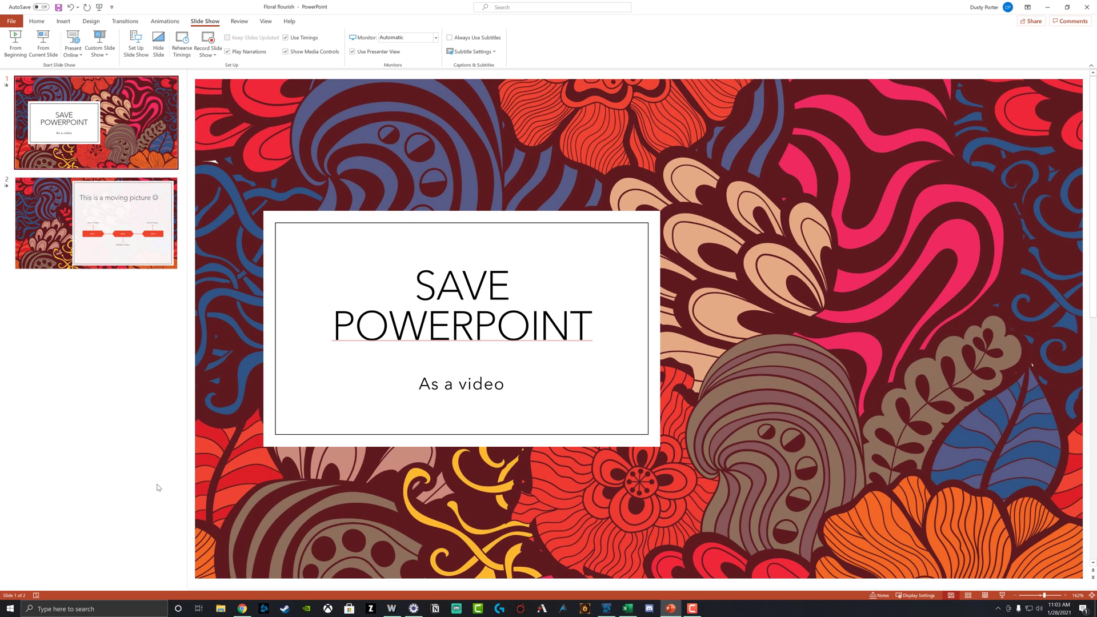
- Play the existing 29.0 MB 'video from PP' file from the Desktop folder
{"action": "left_click", "coordinate": [223, 609]}
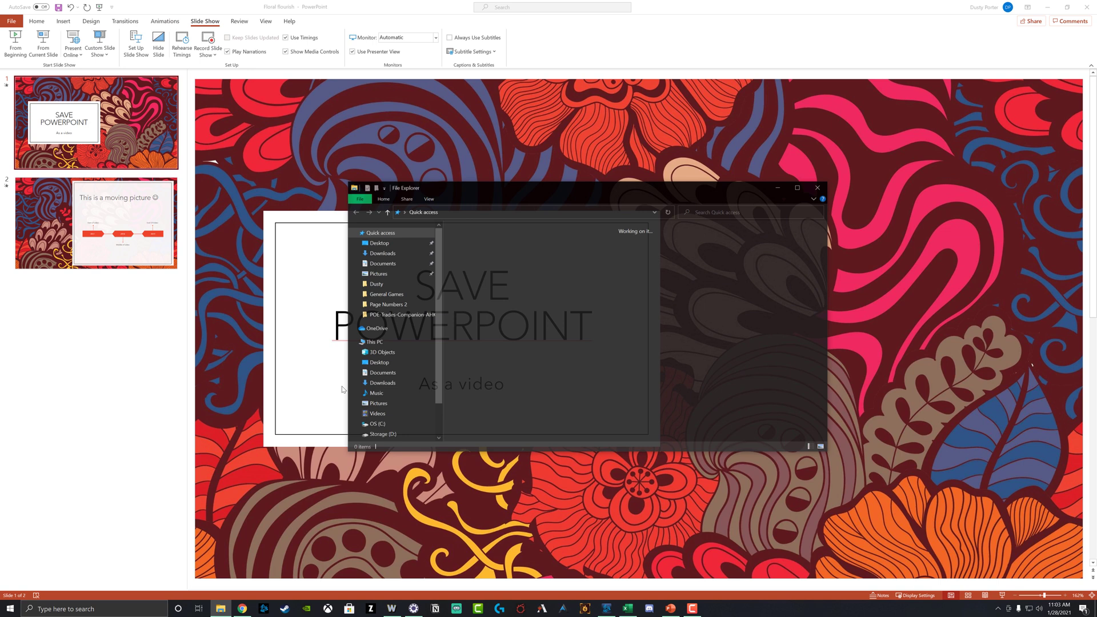
{"action": "left_click", "coordinate": [377, 242]}
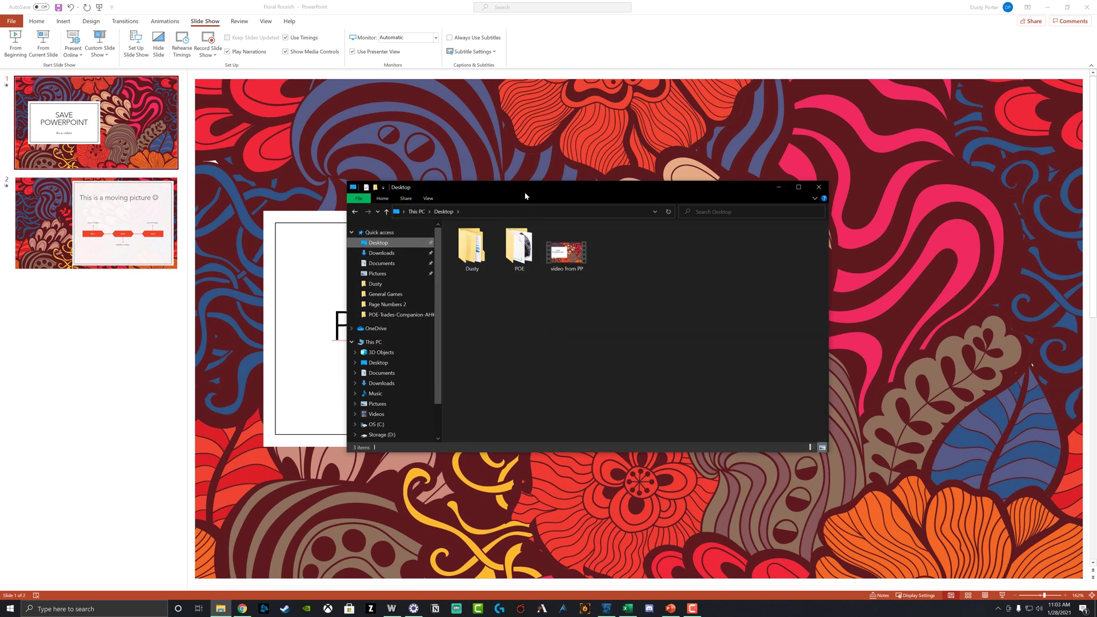
{"action": "left_click_drag", "start_coordinate": [526, 186], "coordinate": [474, 183]}
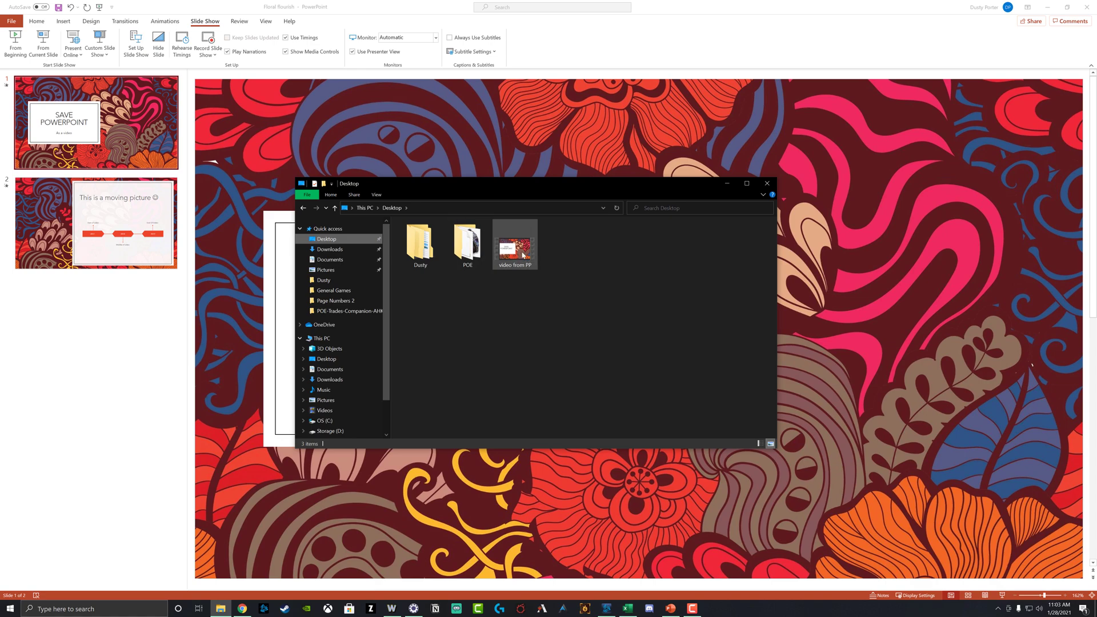
{"action": "double_click", "coordinate": [519, 257]}
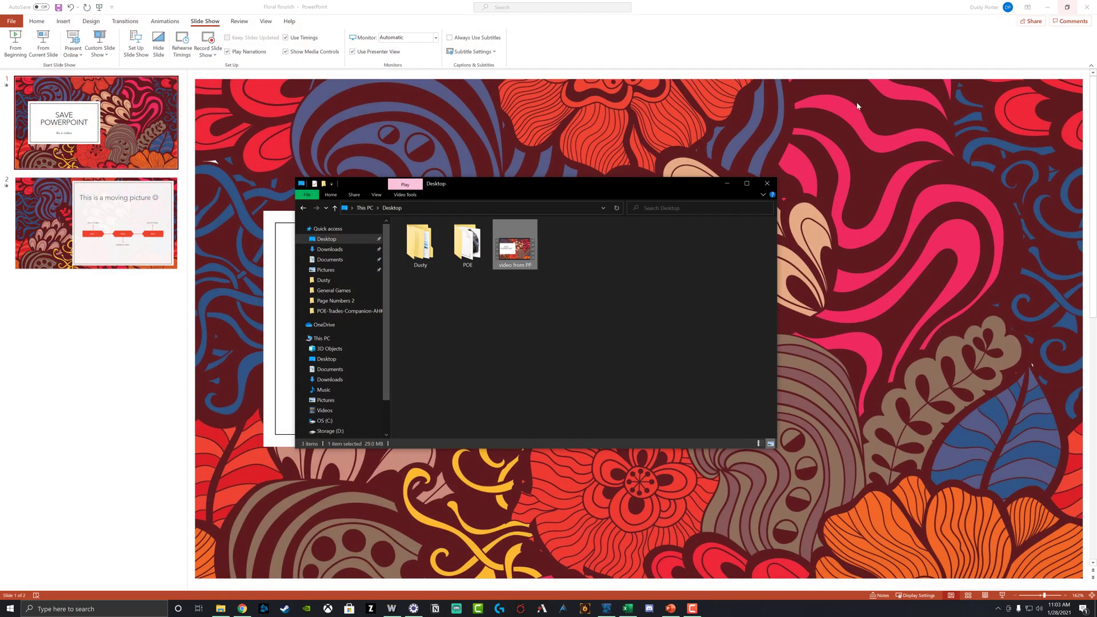
- Animate slide 1: title appears first, then the 'As a video' subtitle flies in over 0.50 s
{"action": "left_click", "coordinate": [767, 184]}
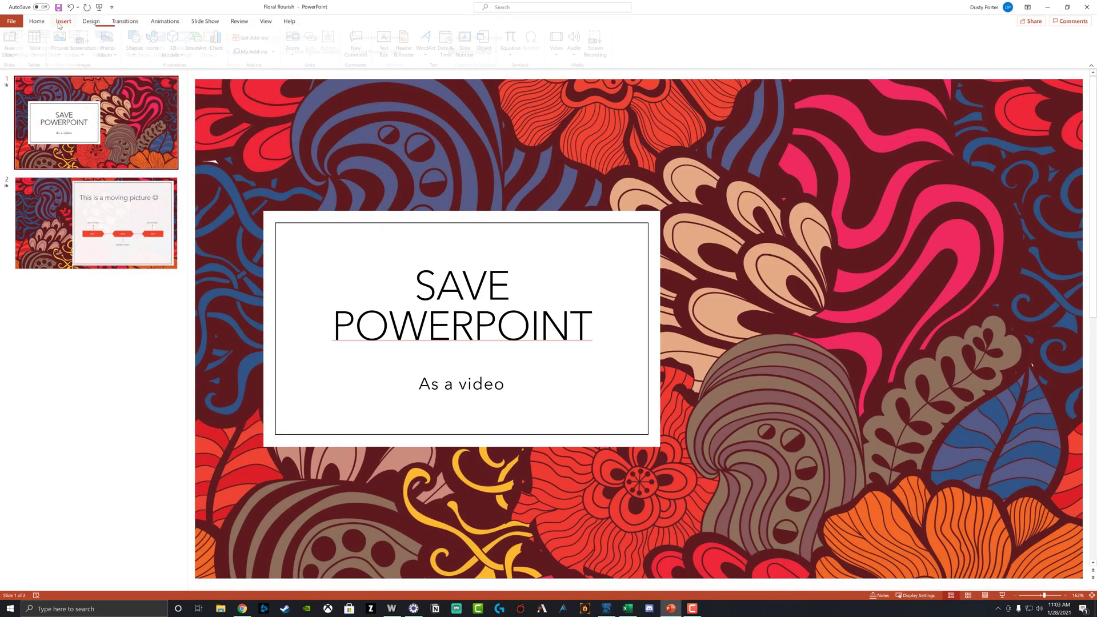
{"action": "left_click", "coordinate": [147, 130]}
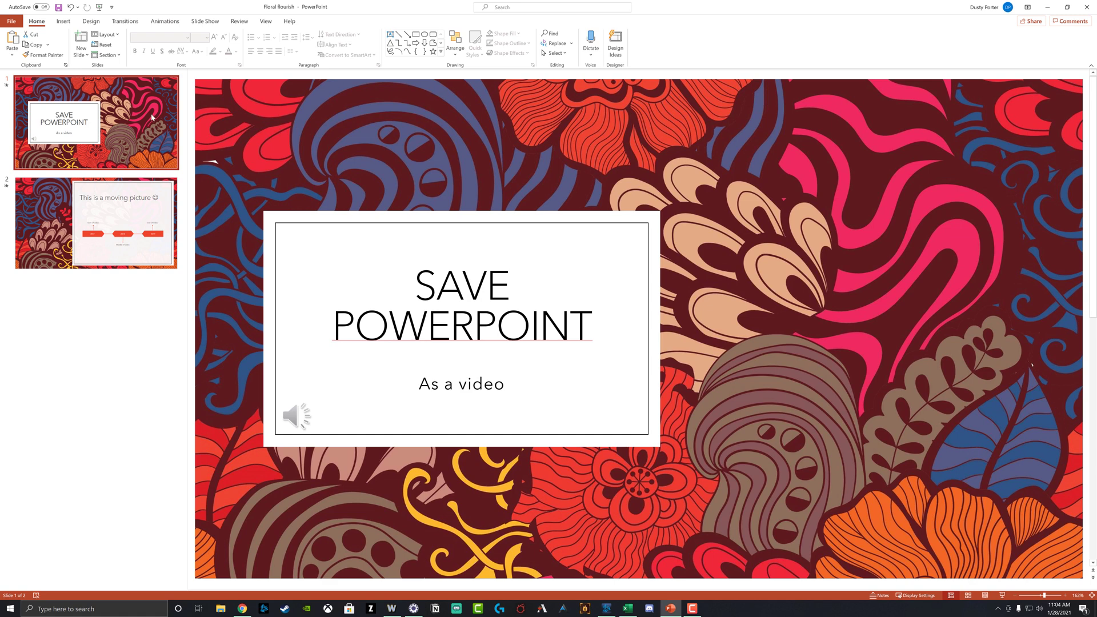
{"action": "left_click", "coordinate": [438, 283]}
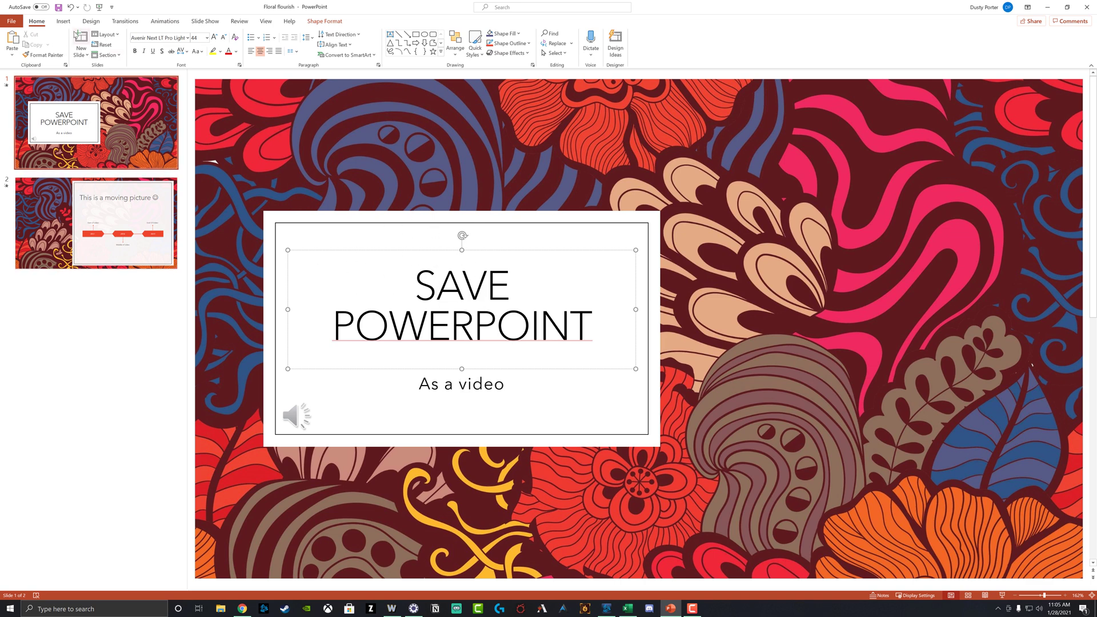
{"action": "left_click", "coordinate": [163, 22]}
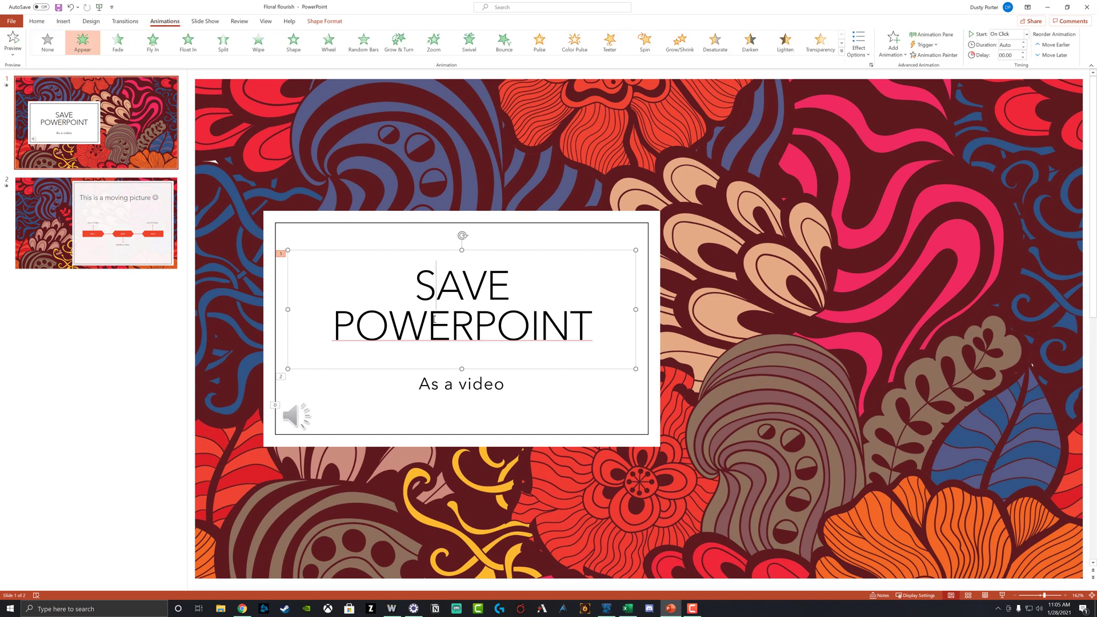
{"action": "left_click", "coordinate": [299, 379]}
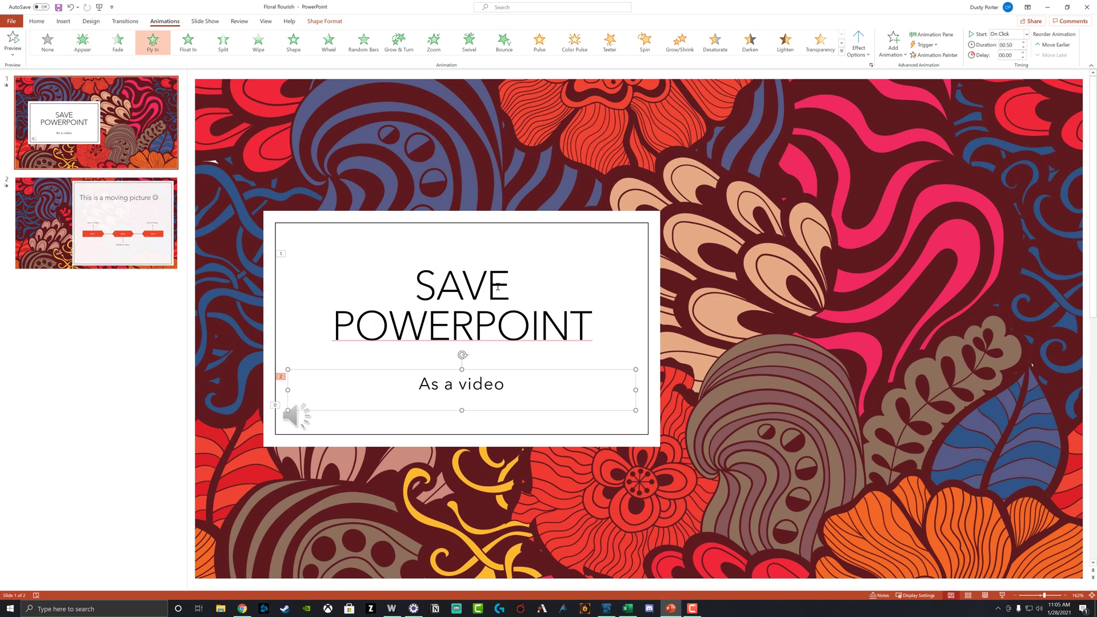
- Apply a 0.80-second Shape transition to slide 1
{"action": "left_click", "coordinate": [126, 21]}
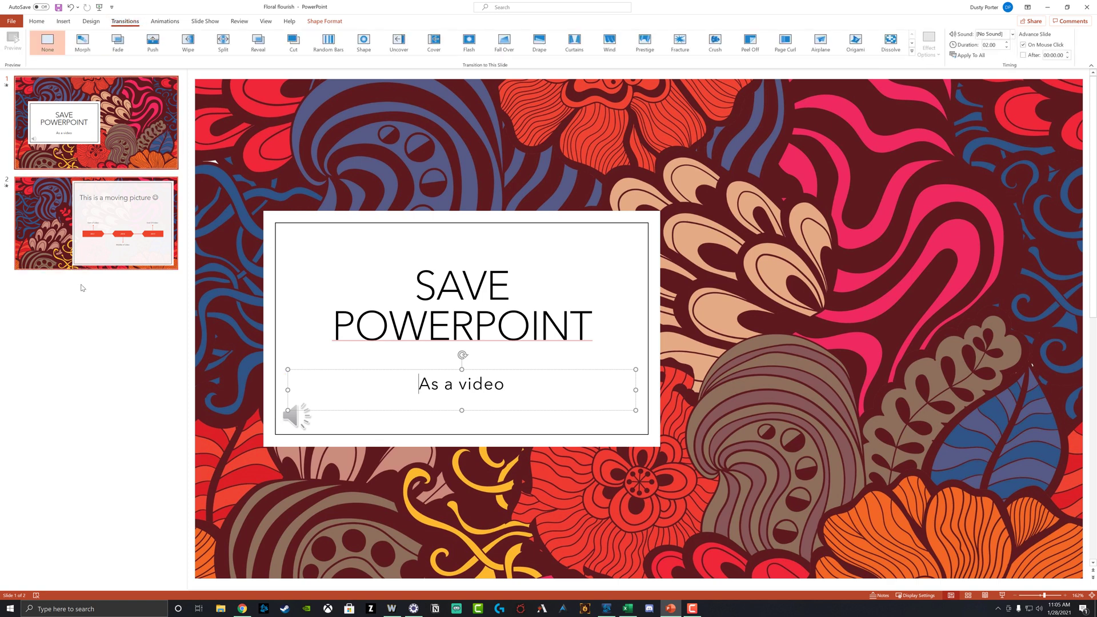
{"action": "left_click", "coordinate": [123, 117]}
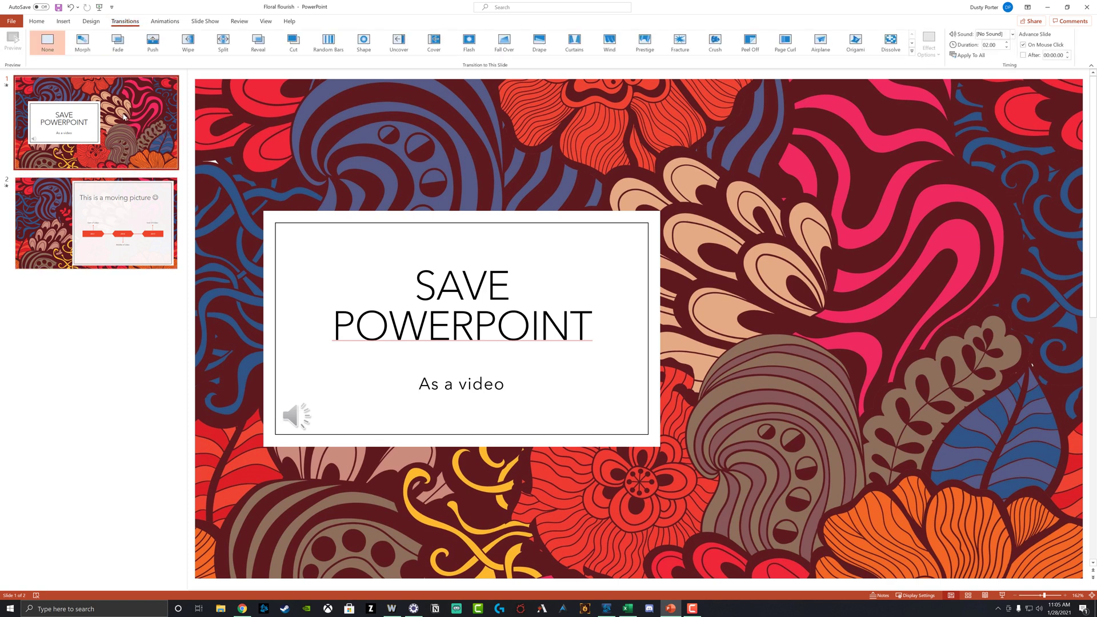
{"action": "left_click", "coordinate": [364, 42]}
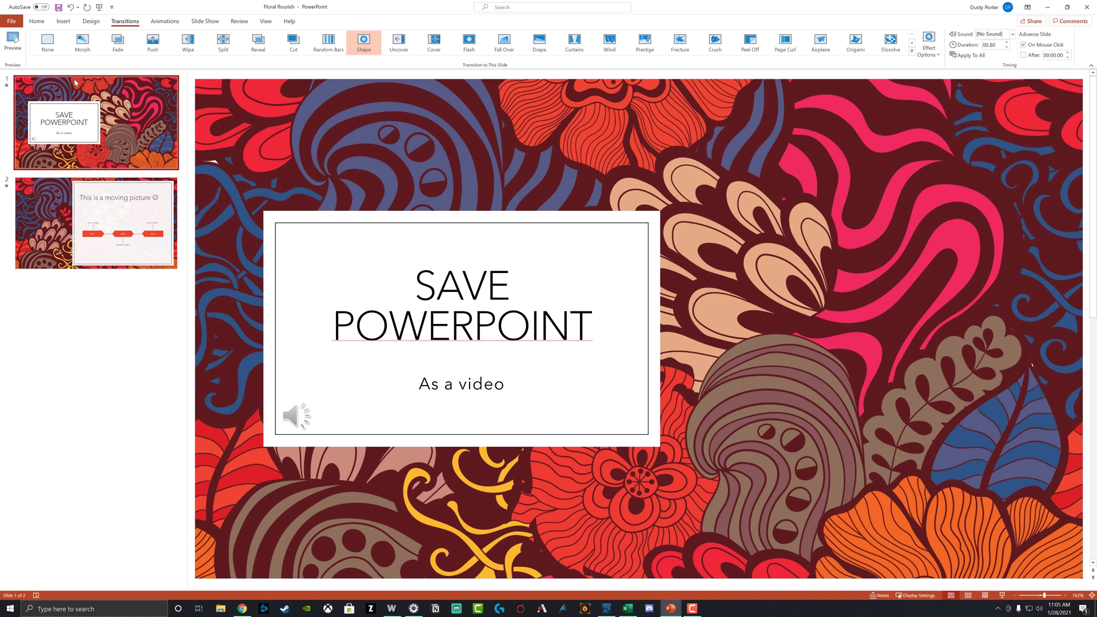
{"action": "left_click", "coordinate": [13, 23]}
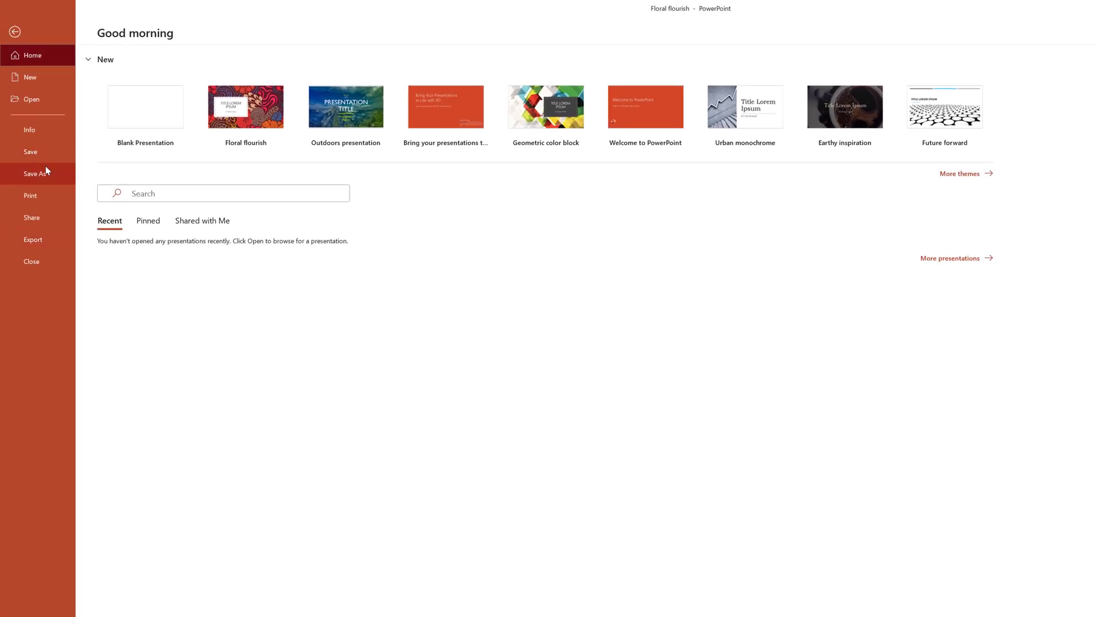
- Go to Export > Create a Video and expand the video quality list
{"action": "left_click", "coordinate": [40, 242]}
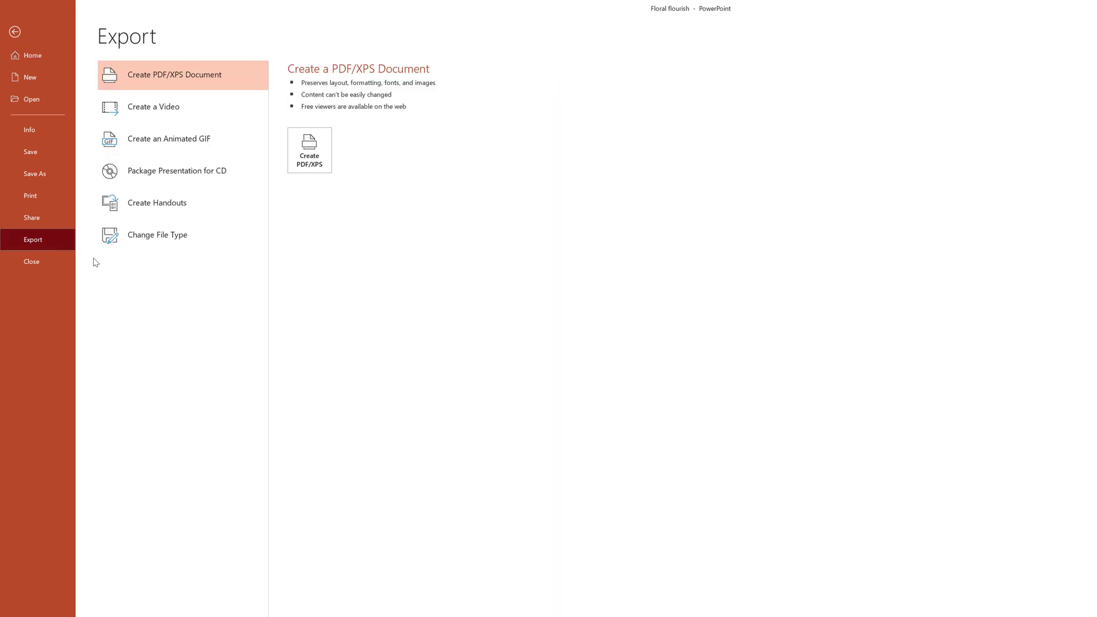
{"action": "left_click", "coordinate": [147, 114]}
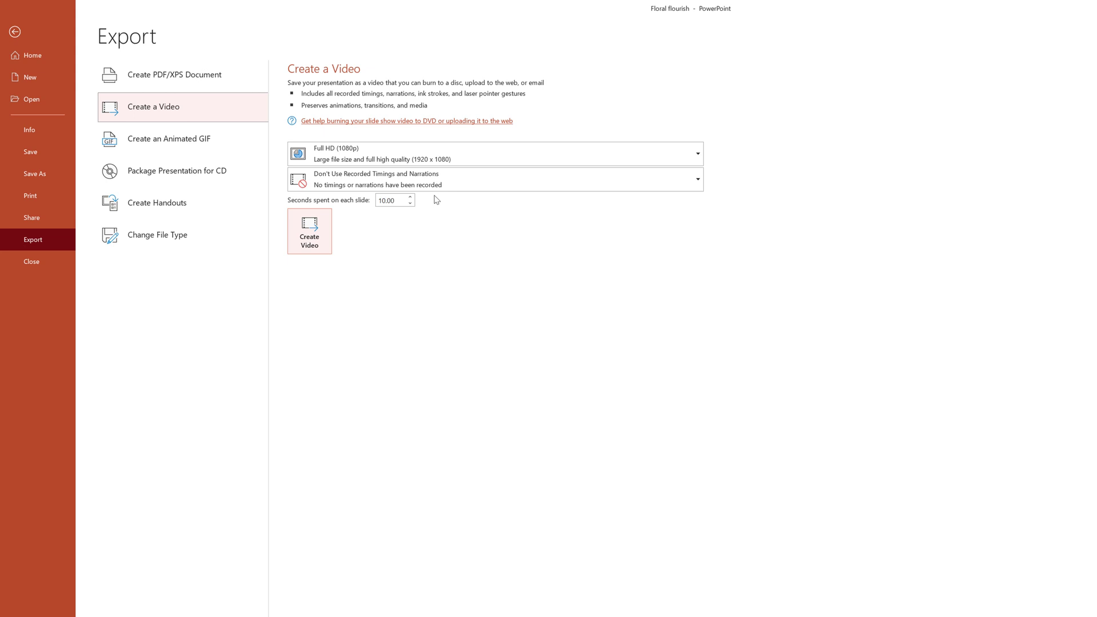
{"action": "left_click", "coordinate": [505, 156]}
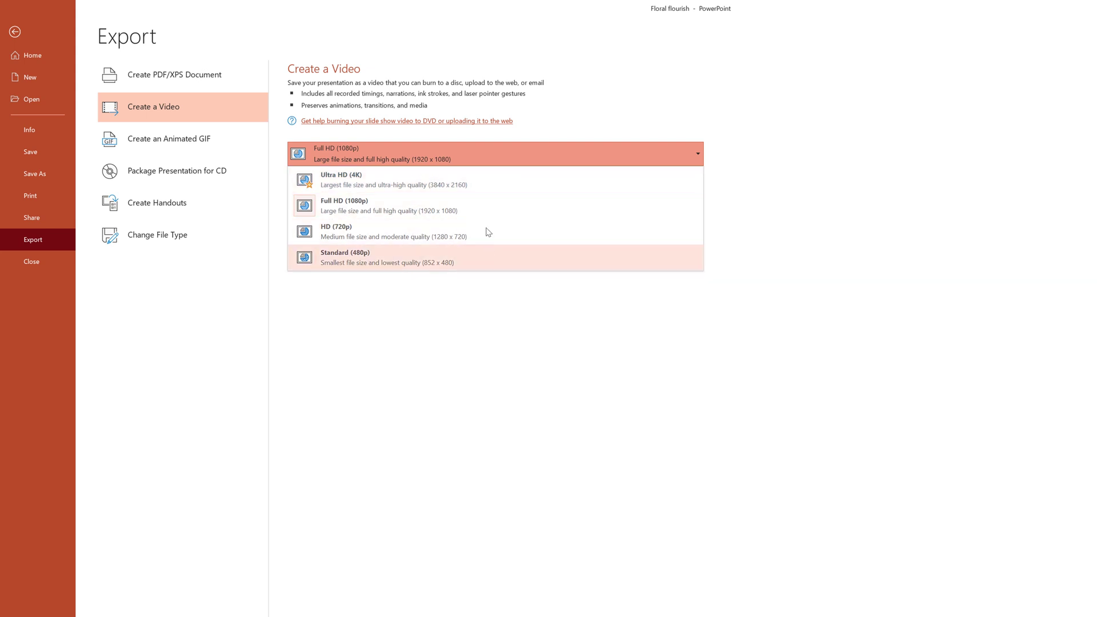
- Set the video to Full HD (1080p), no recorded timings, 12.00 seconds per slide
{"action": "left_click", "coordinate": [346, 211]}
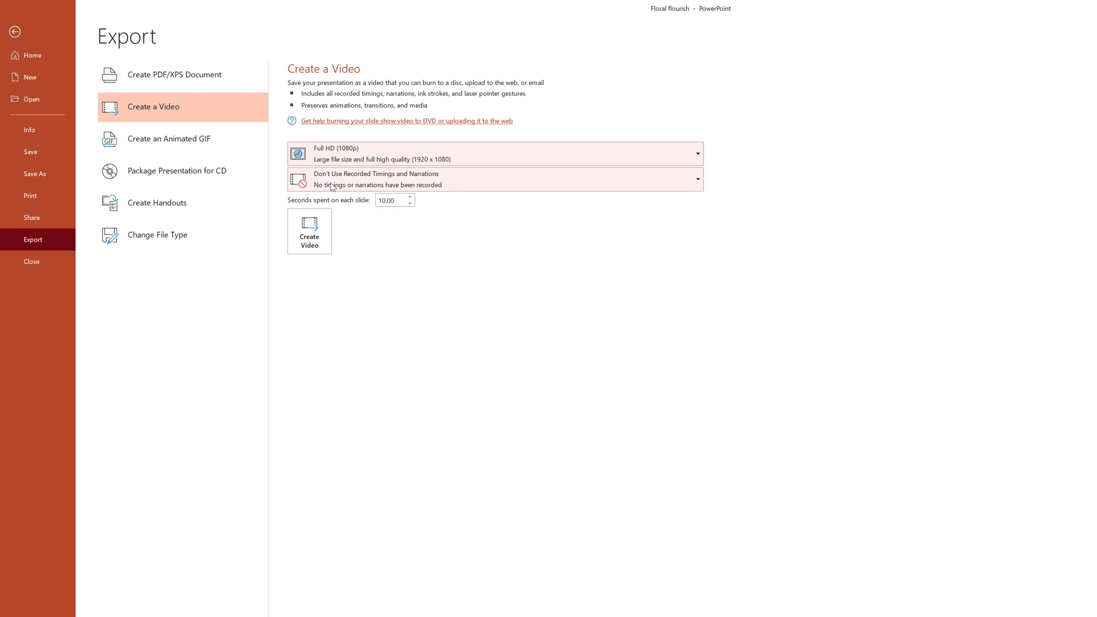
{"action": "left_click", "coordinate": [486, 183]}
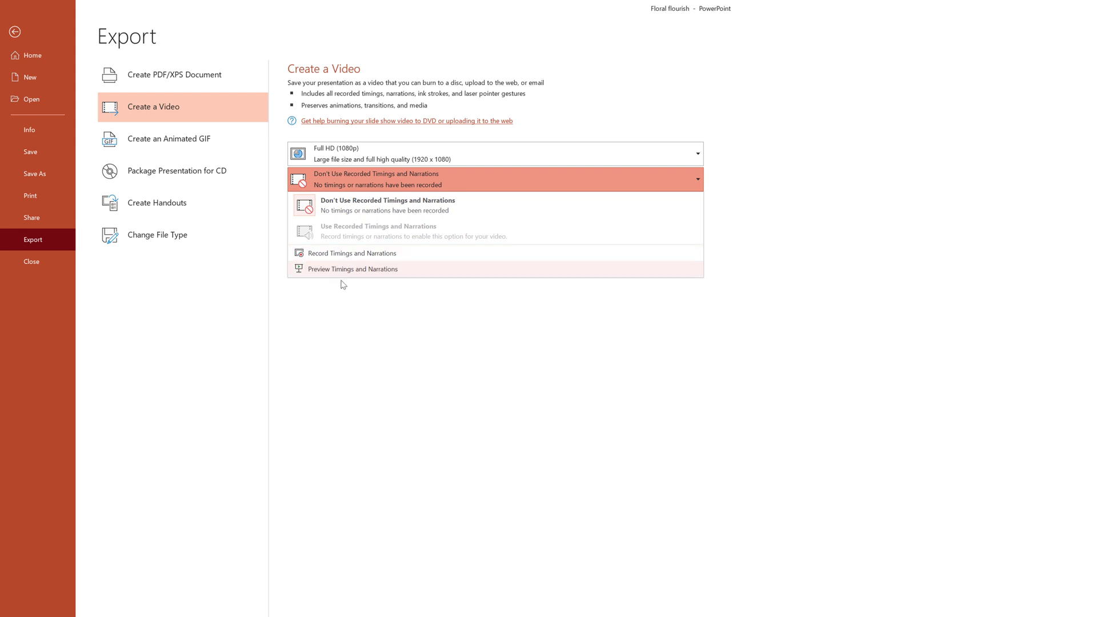
{"action": "left_click", "coordinate": [405, 331]}
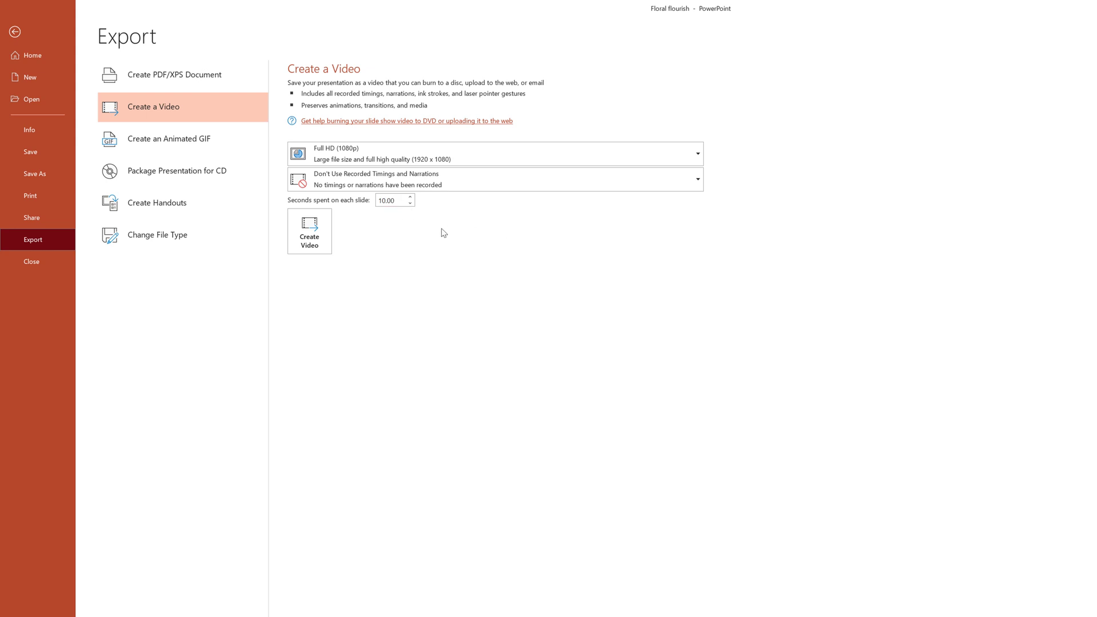
{"action": "left_click", "coordinate": [410, 198]}
{"action": "left_click", "coordinate": [409, 197]}
- Export the deck as the MPEG-4 video 'Save Powerpoint' to the Desktop
{"action": "left_click", "coordinate": [307, 237]}
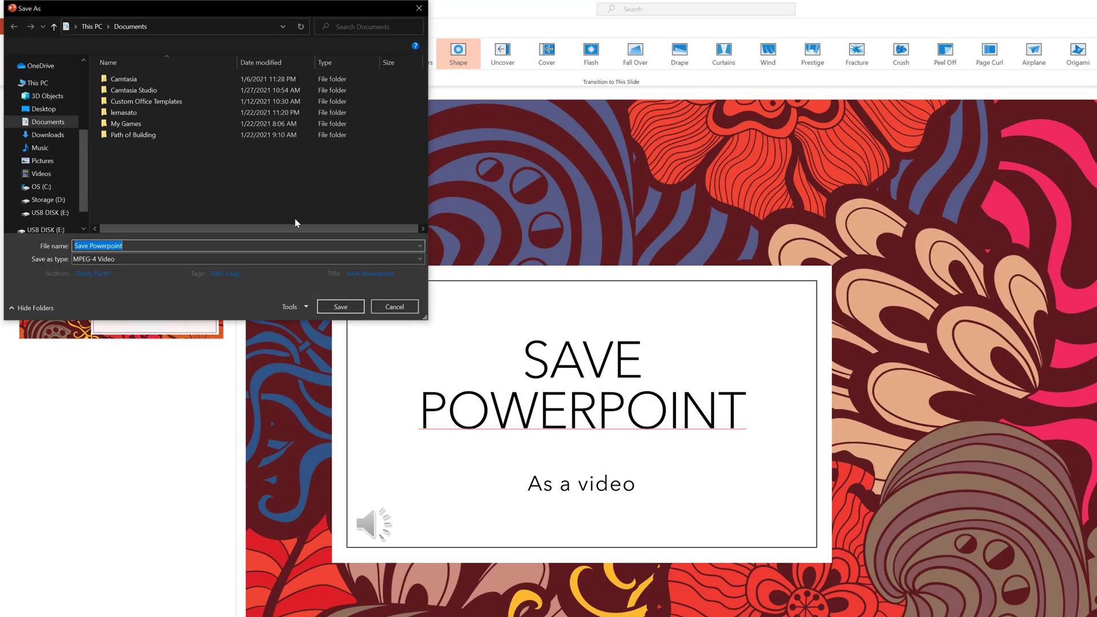
{"action": "left_click", "coordinate": [50, 110]}
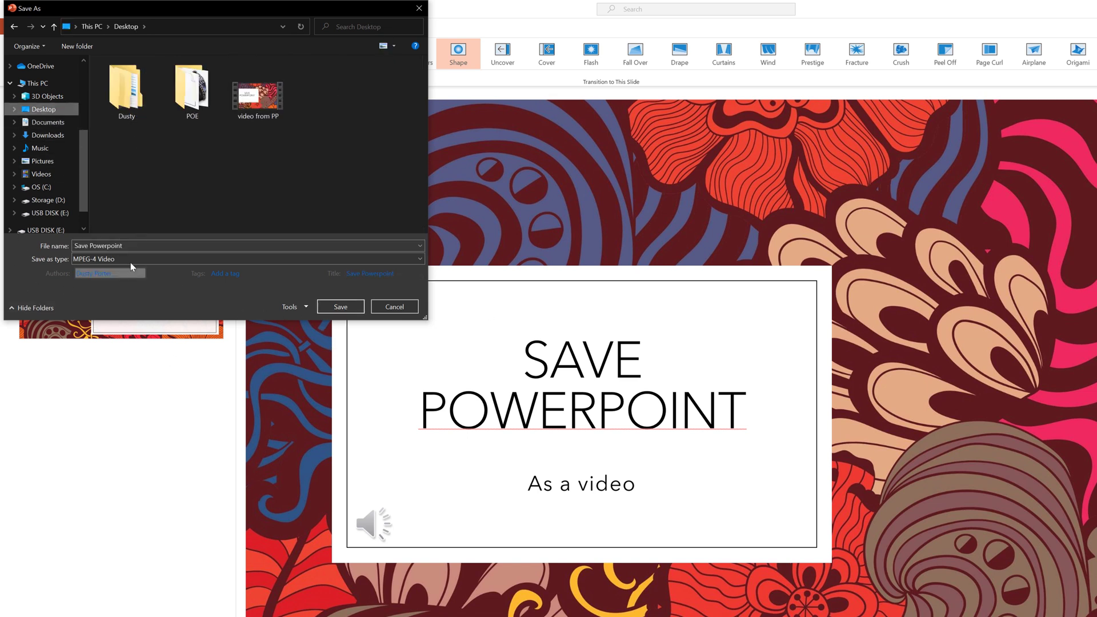
{"action": "left_click", "coordinate": [340, 307]}
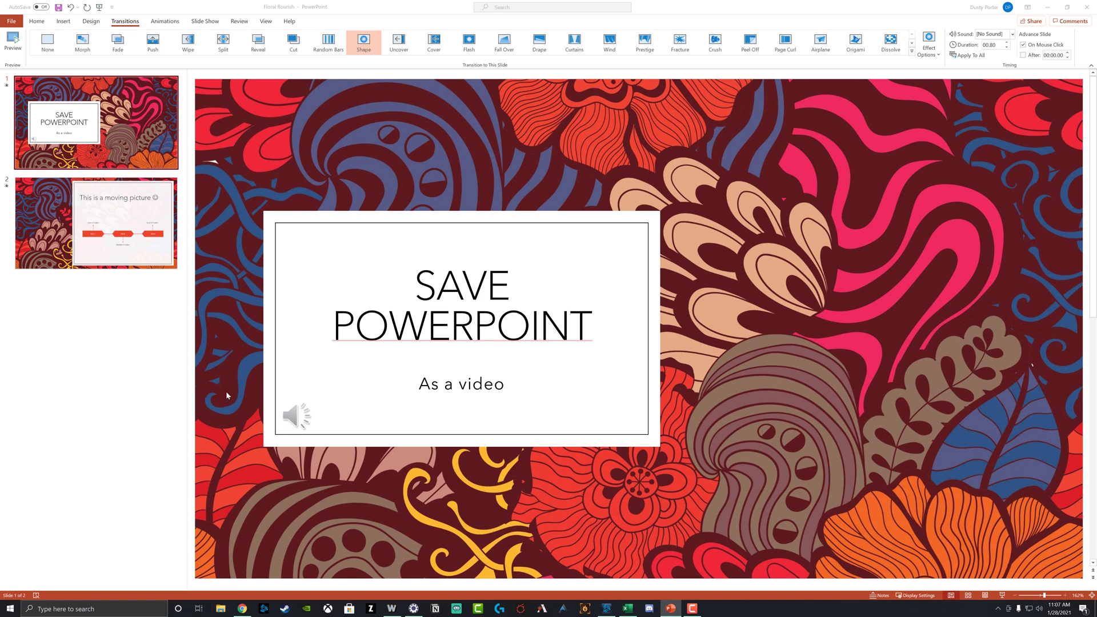
- Play the 11.5 MB 'Save Powerpoint' video from the Desktop through both slides
{"action": "key", "text": "super+e"}
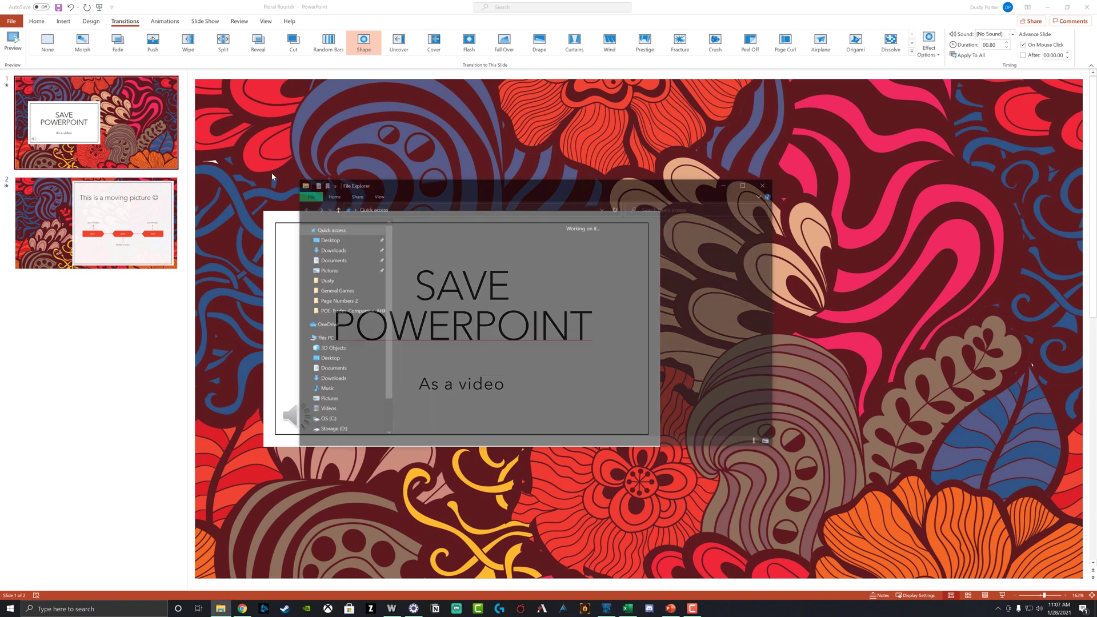
{"action": "left_click", "coordinate": [323, 239]}
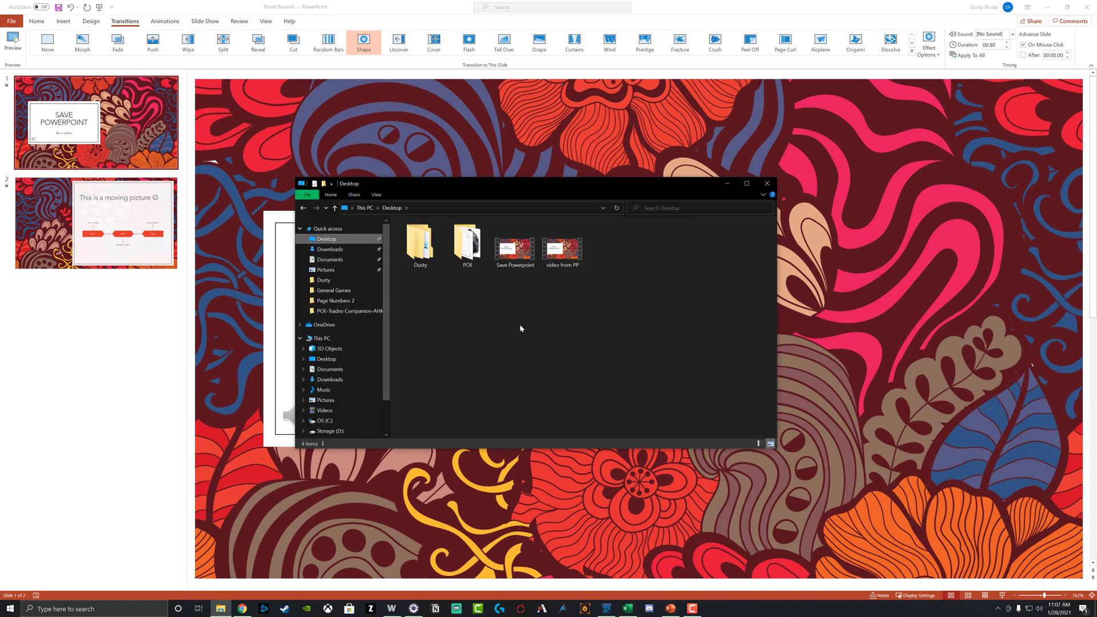
{"action": "double_click", "coordinate": [515, 253]}
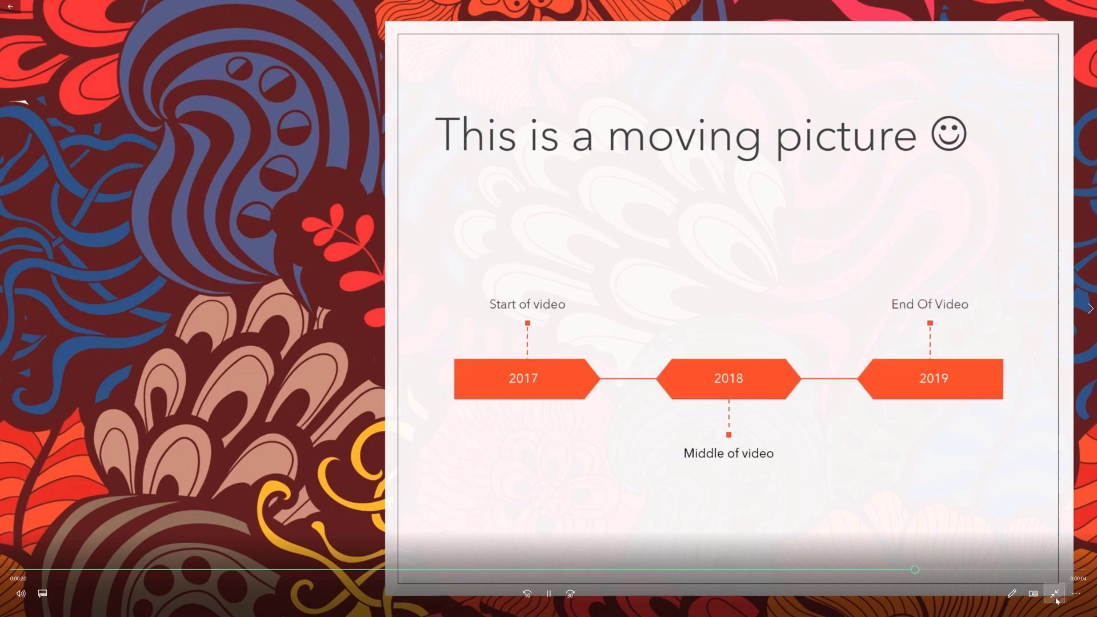
{"action": "left_click", "coordinate": [1056, 600]}
- Close the video player and File Explorer, returning to the title slide
{"action": "left_click", "coordinate": [1086, 8]}
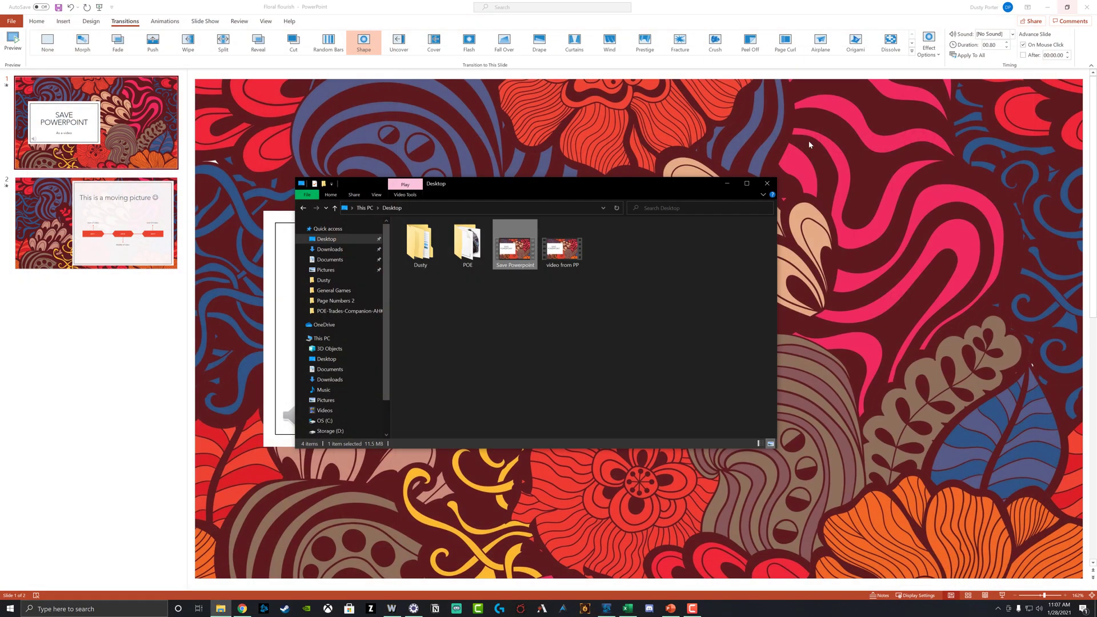
{"action": "left_click", "coordinate": [767, 183]}
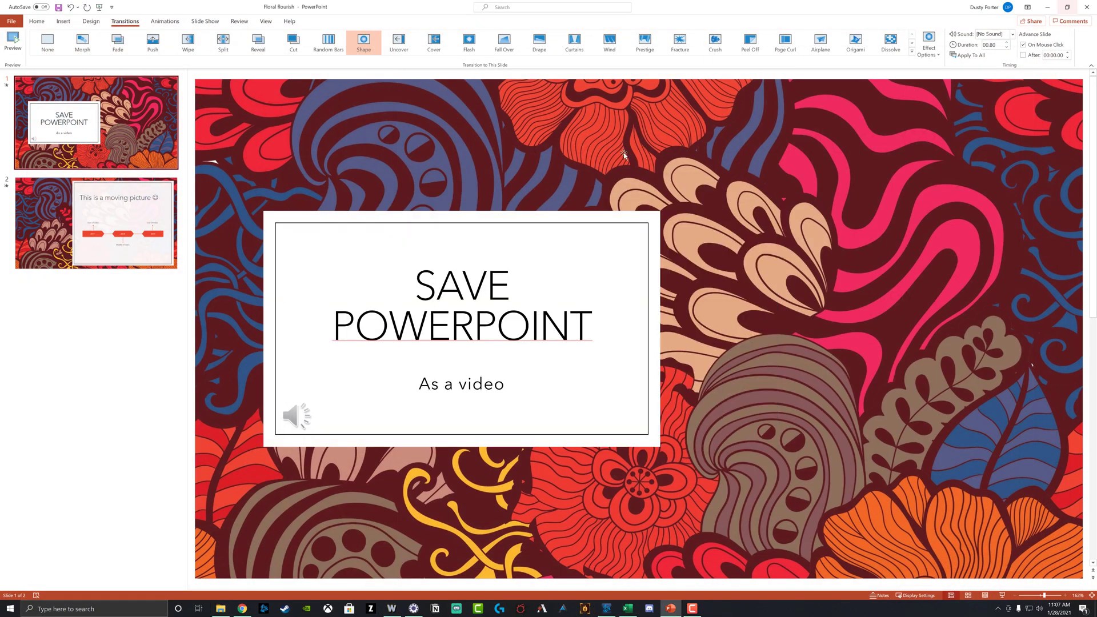